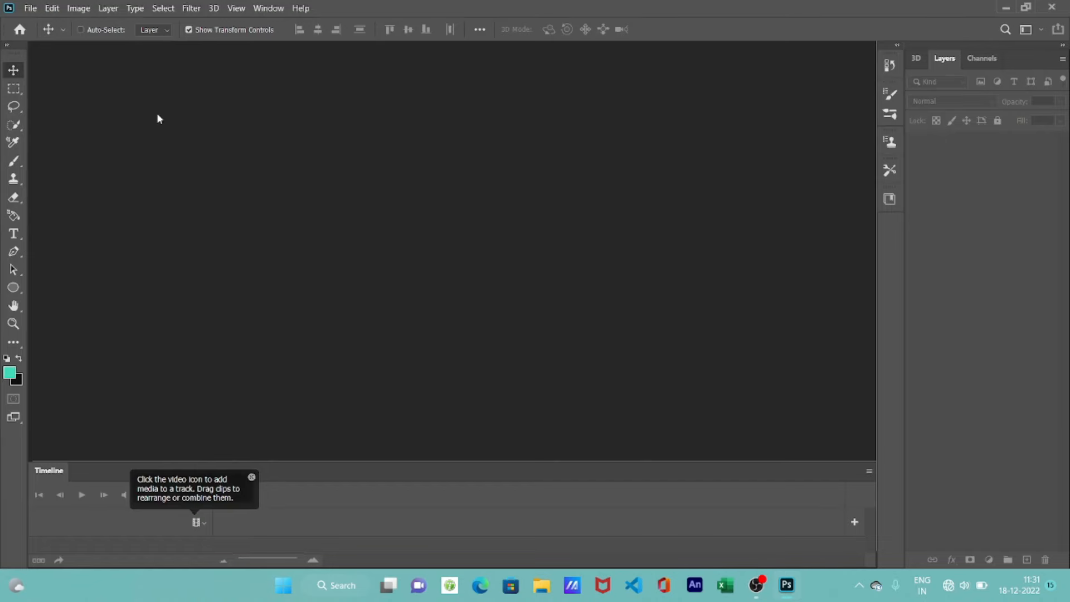
- Create a new 1920 × 1080 px document and add text reading "GFX" with "FMLY" on a second line
key(ctrl+n)
click(777, 493)
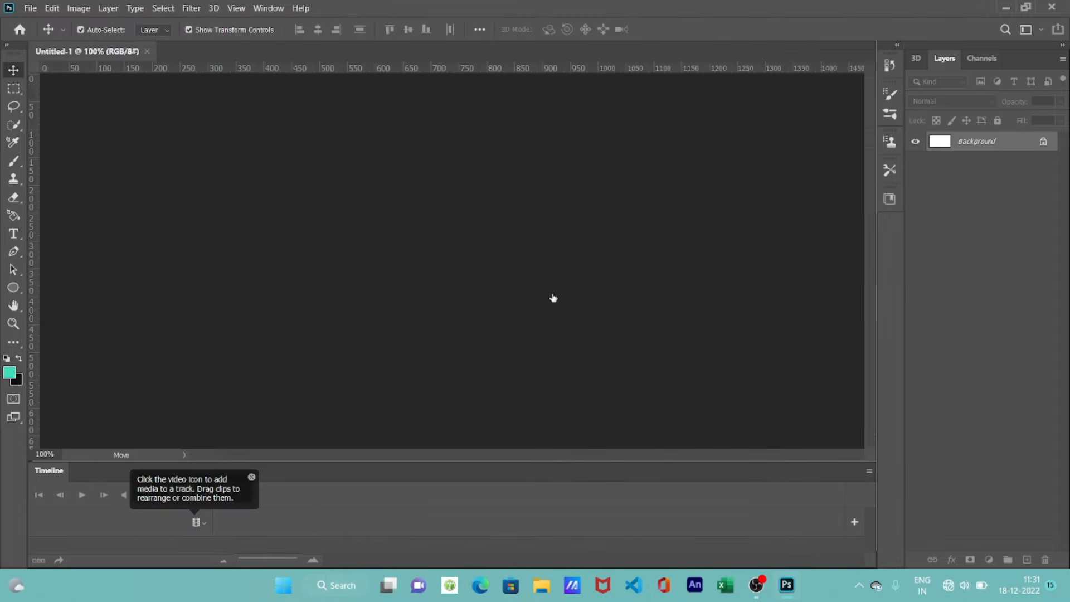
key(t)
click(354, 222)
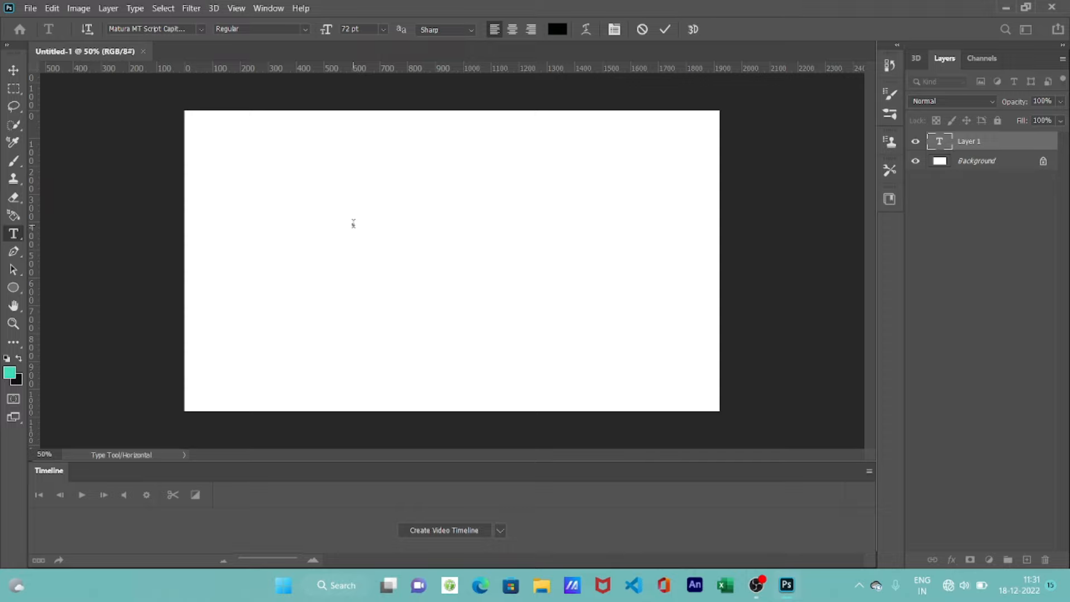
text(GFX)
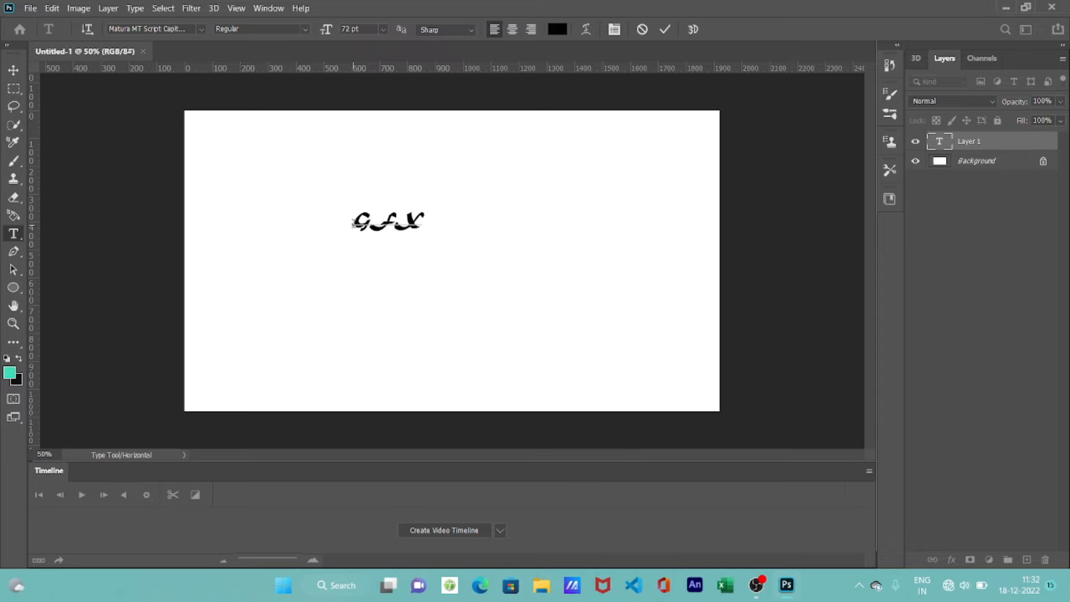
text(FM)
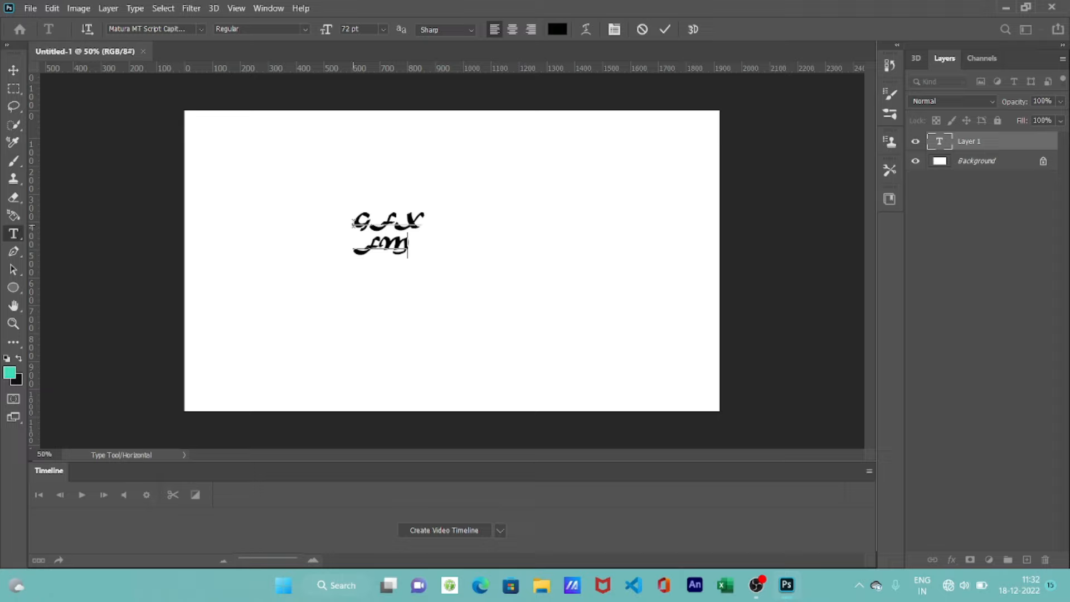
text(LY)
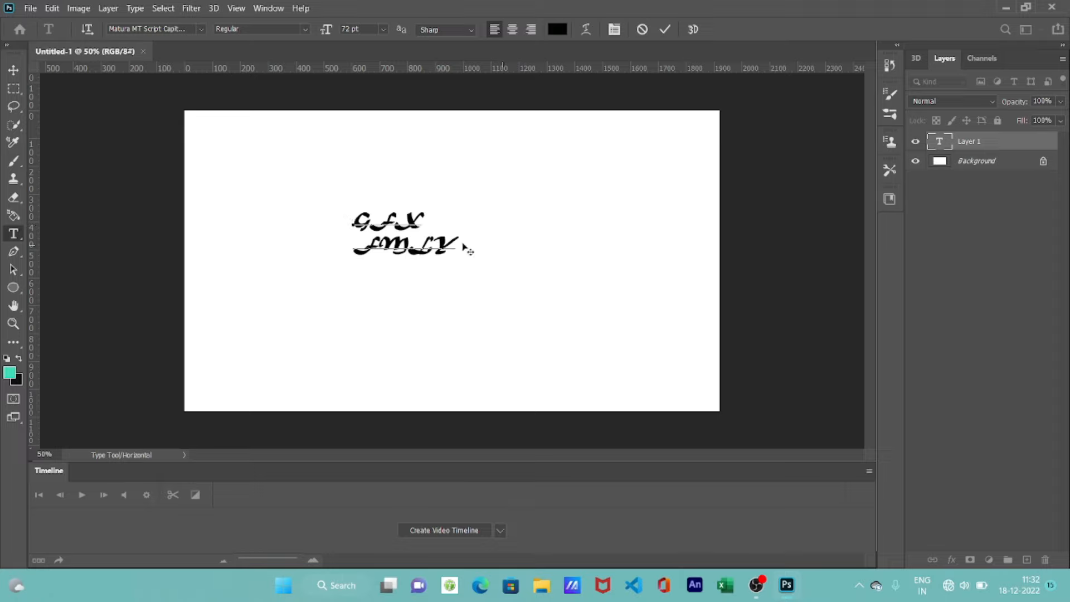
- Set the GFX FMLY text in Bauhaus 93 and enlarge it to about 626 × 256 px, placed slightly right of the canvas centre
drag(456, 246, 349, 223)
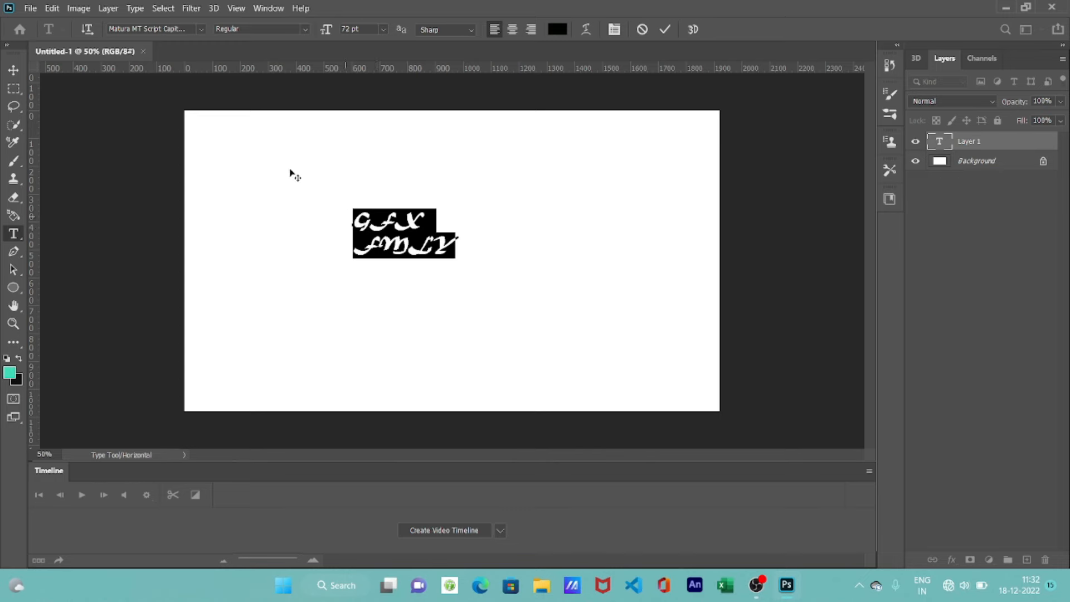
click(202, 29)
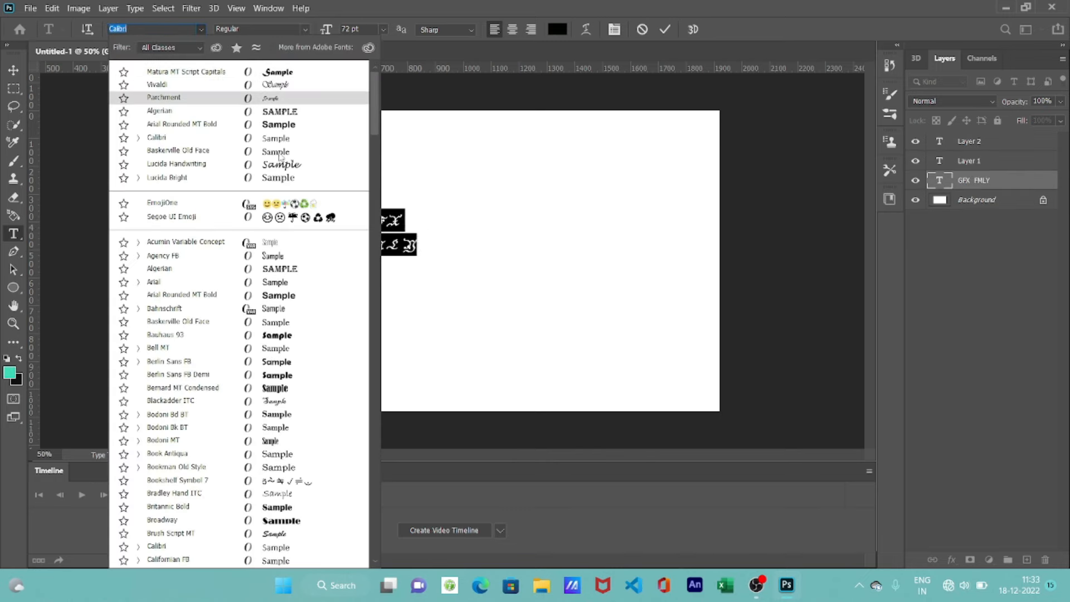
click(279, 335)
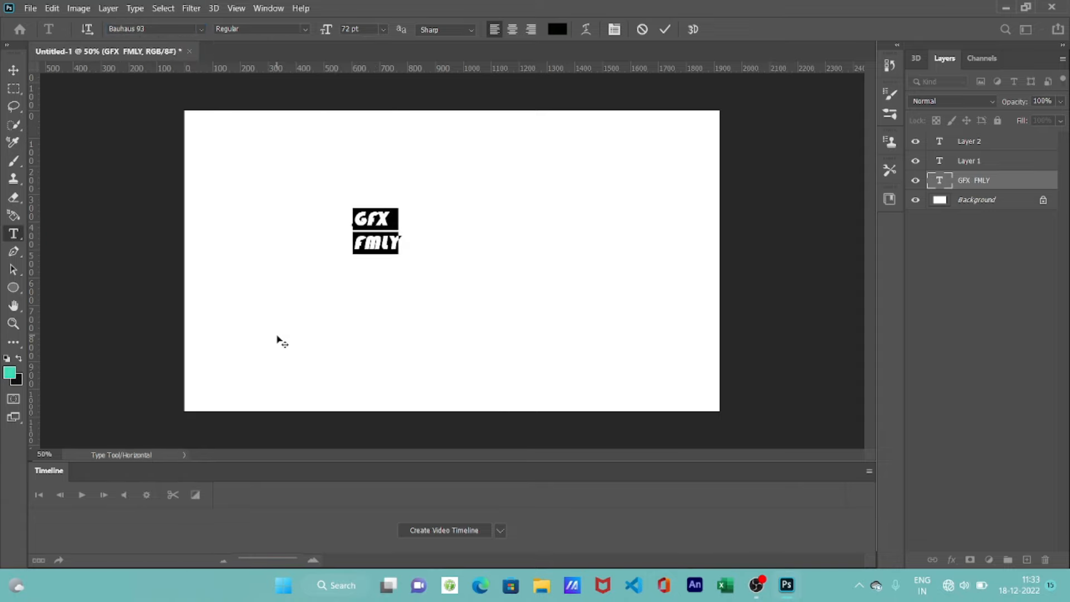
drag(399, 251, 528, 245)
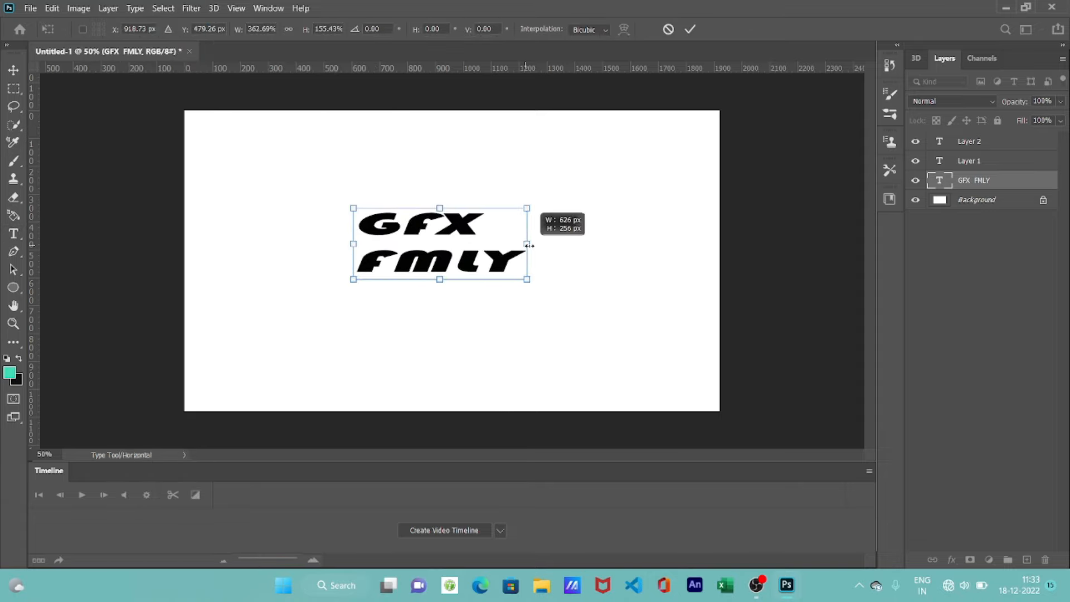
drag(437, 263, 510, 252)
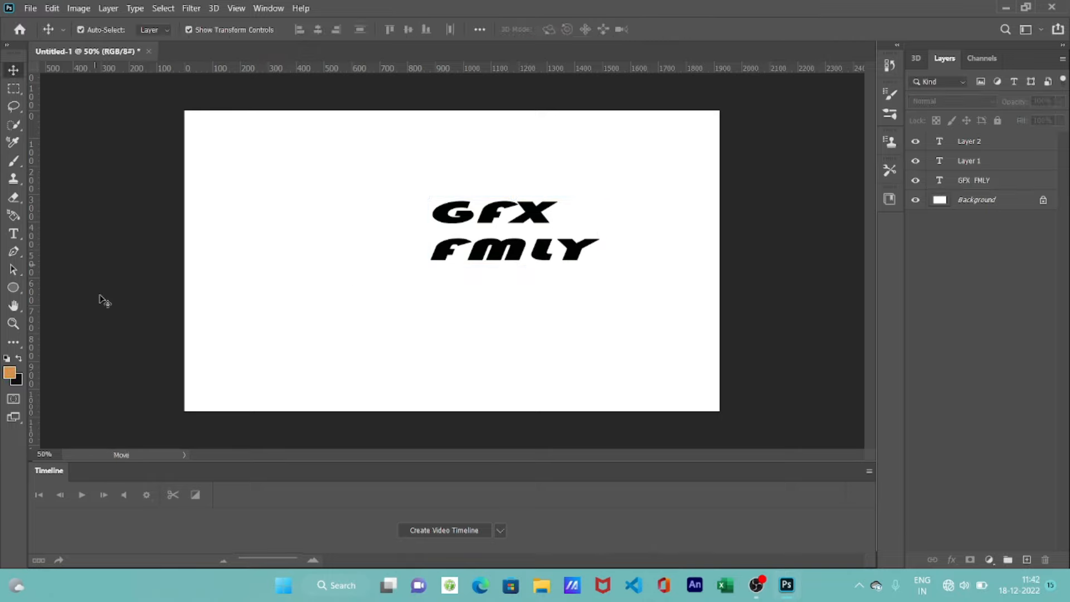
- Draw a circle about 476 px wide left of the text, with a blue duplicate offset about 68 px to its right
click(12, 288)
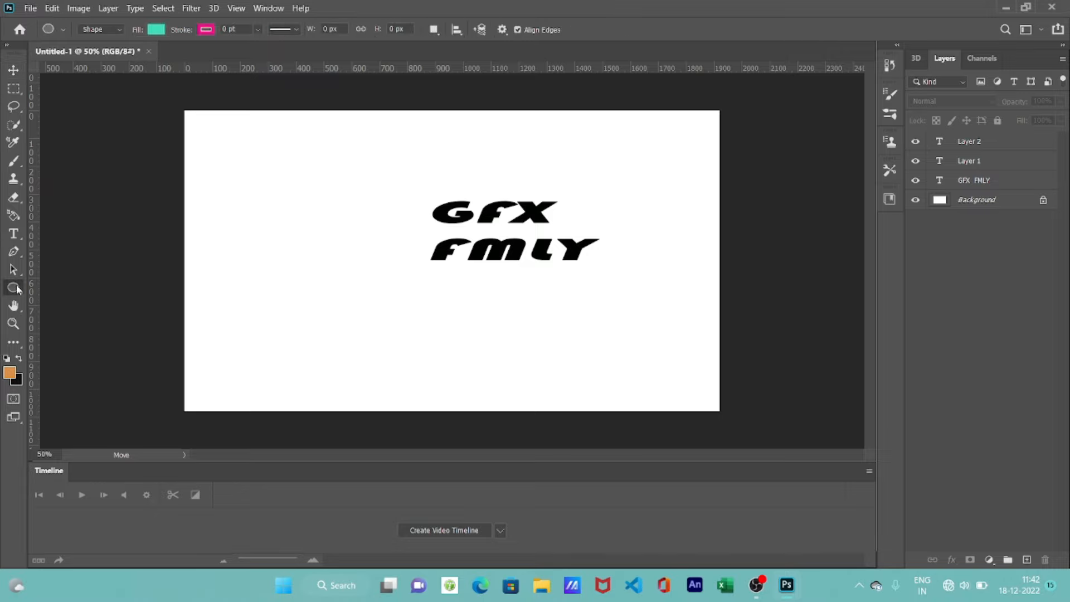
drag(260, 182, 647, 307)
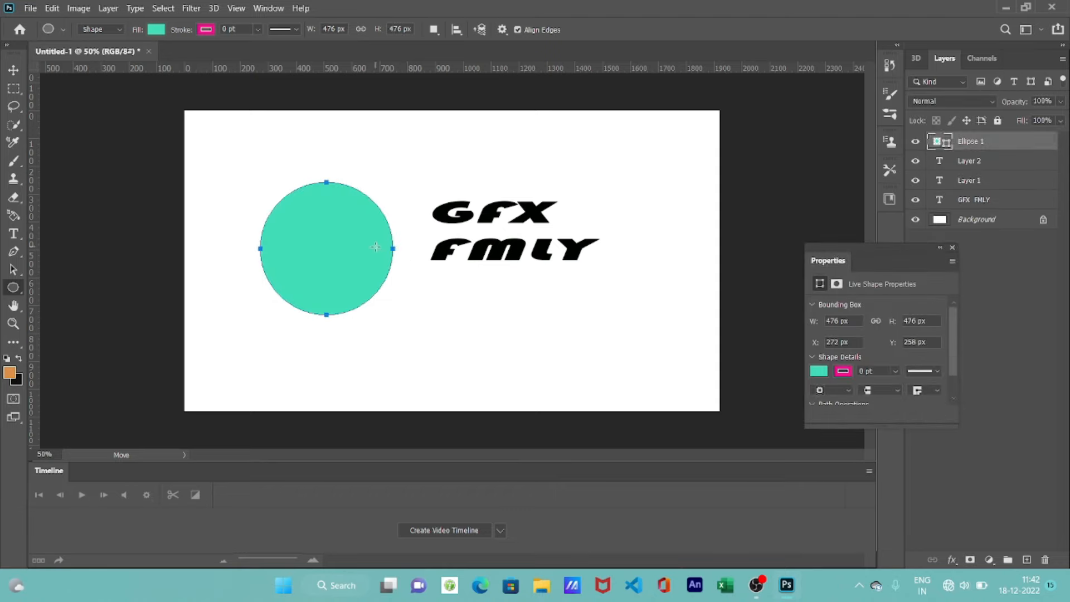
key(v)
mouse_move(306, 228)
mouse_down()
mouse_move(341, 231)
mouse_move(327, 232)
mouse_up()
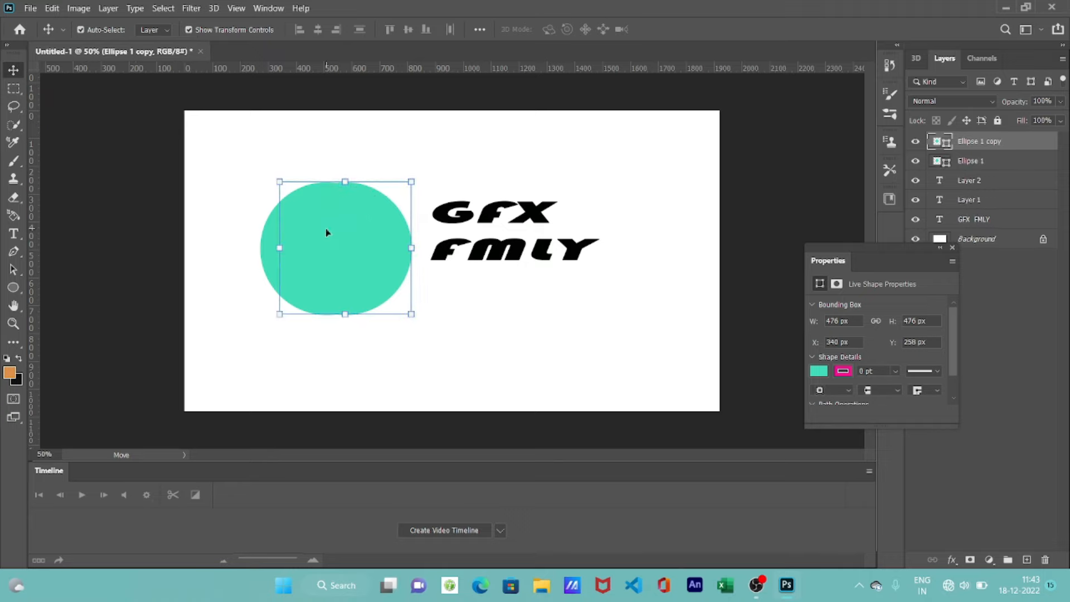
click(820, 372)
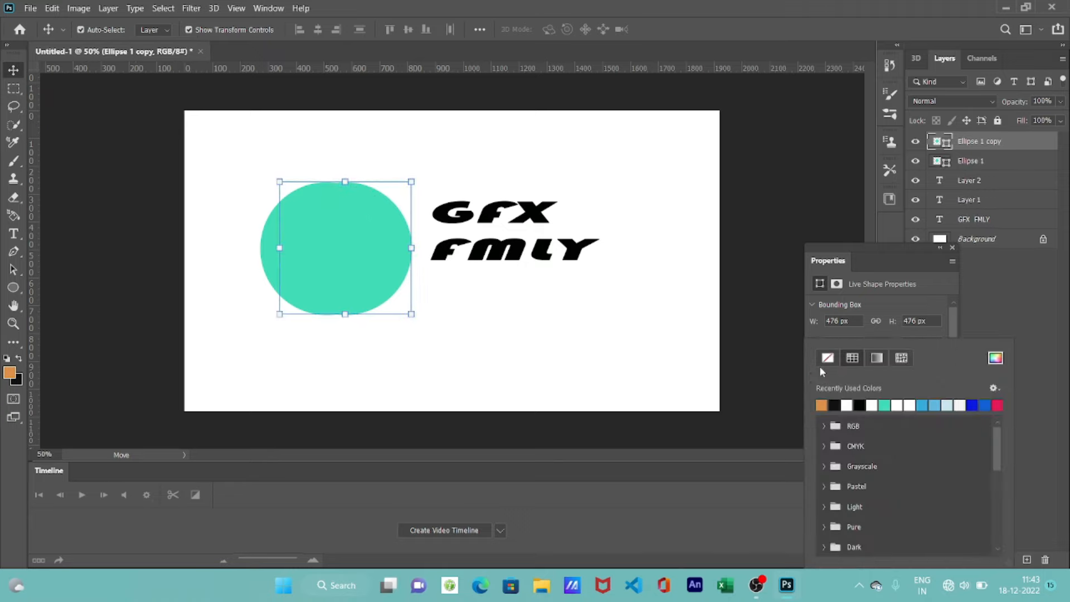
click(926, 403)
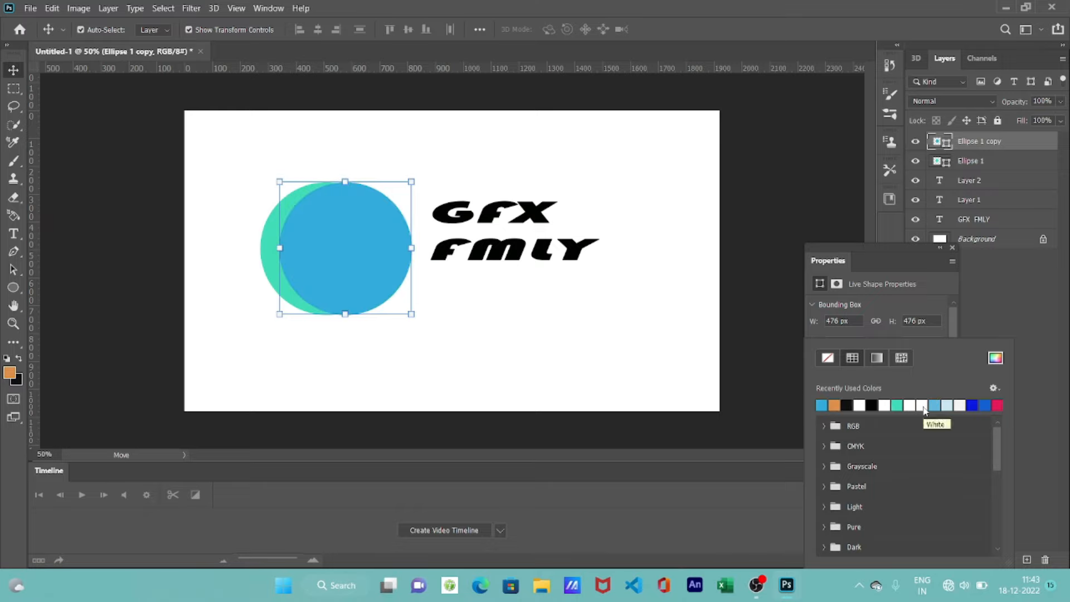
- Select both circles and subtract the front one from the back one to leave a crescent
click(263, 239)
shift+click(263, 238)
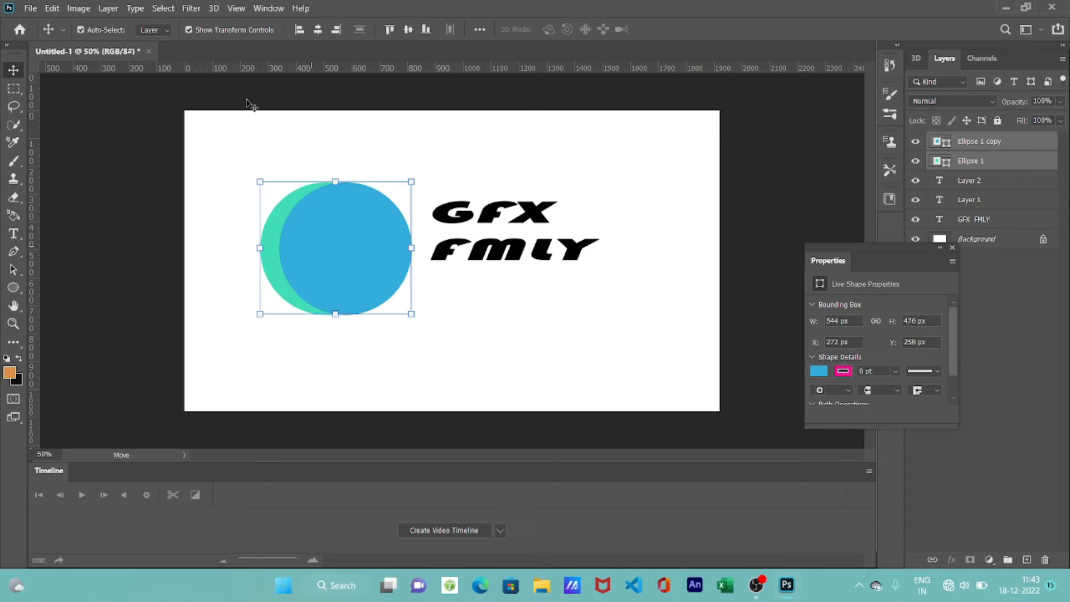
click(109, 8)
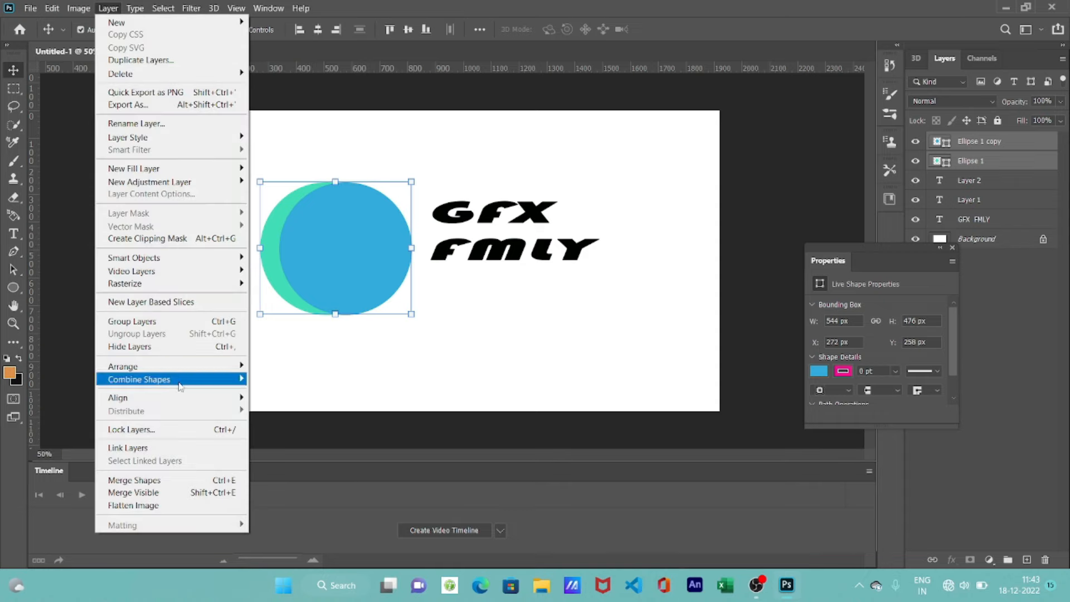
mouse_move(174, 380)
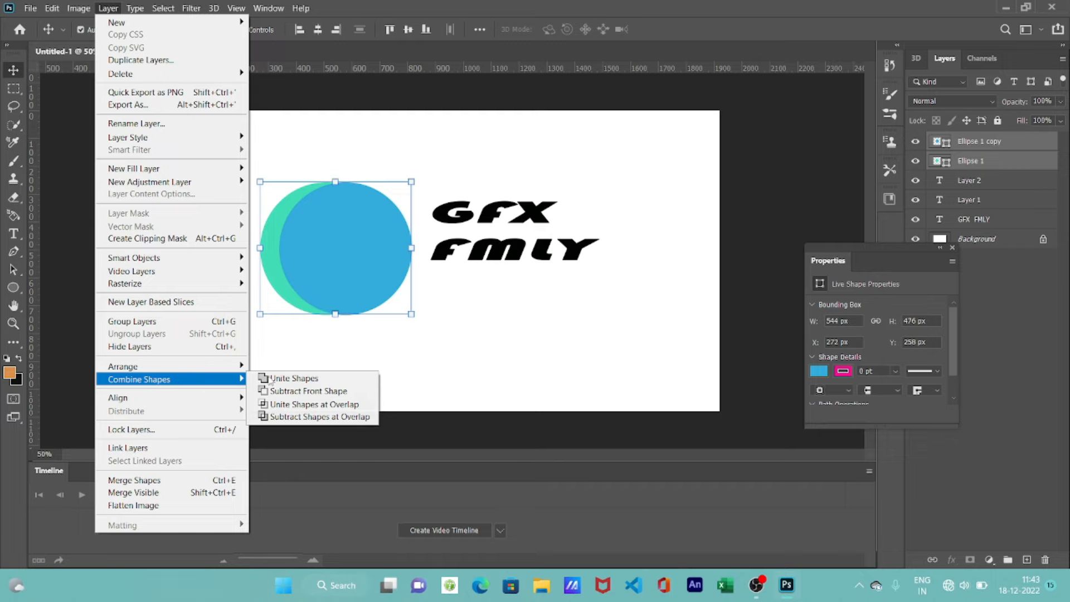
click(338, 391)
- Enlarge the blue crescent to about 115% width and 129% height, rotate it about 46°, and place it around the text's upper left
drag(280, 214, 345, 196)
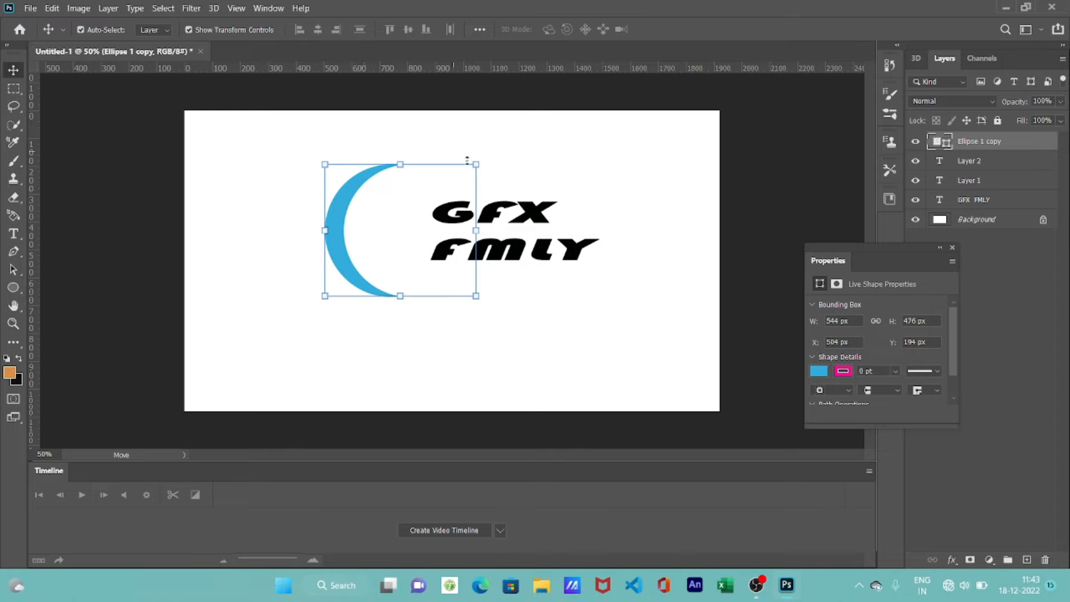
drag(477, 165, 532, 137)
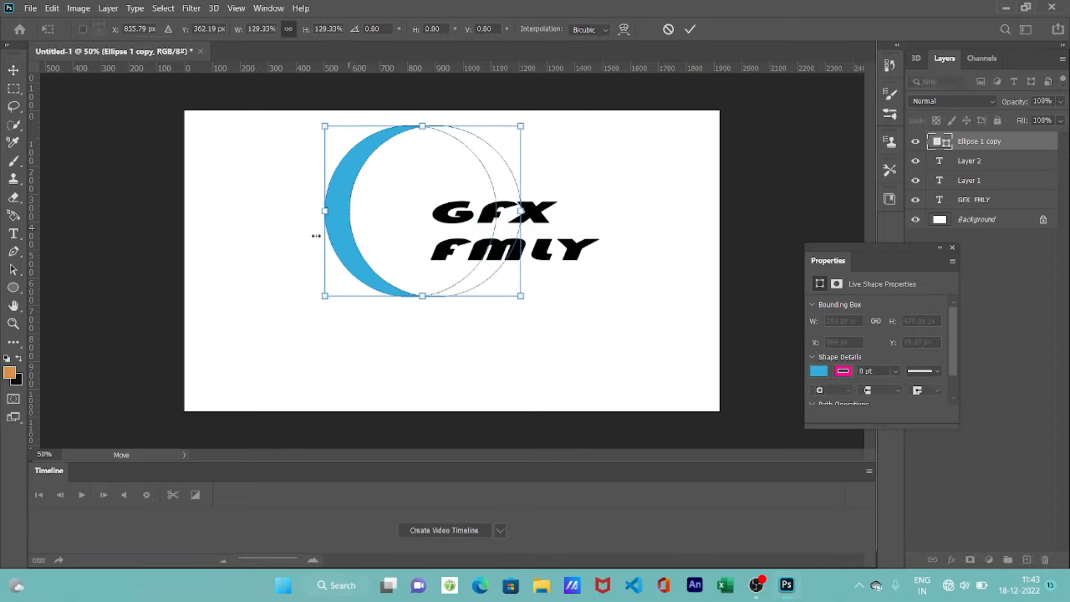
mouse_move(329, 212)
mouse_down()
mouse_move(354, 219)
mouse_move(336, 229)
mouse_up()
drag(504, 142, 533, 236)
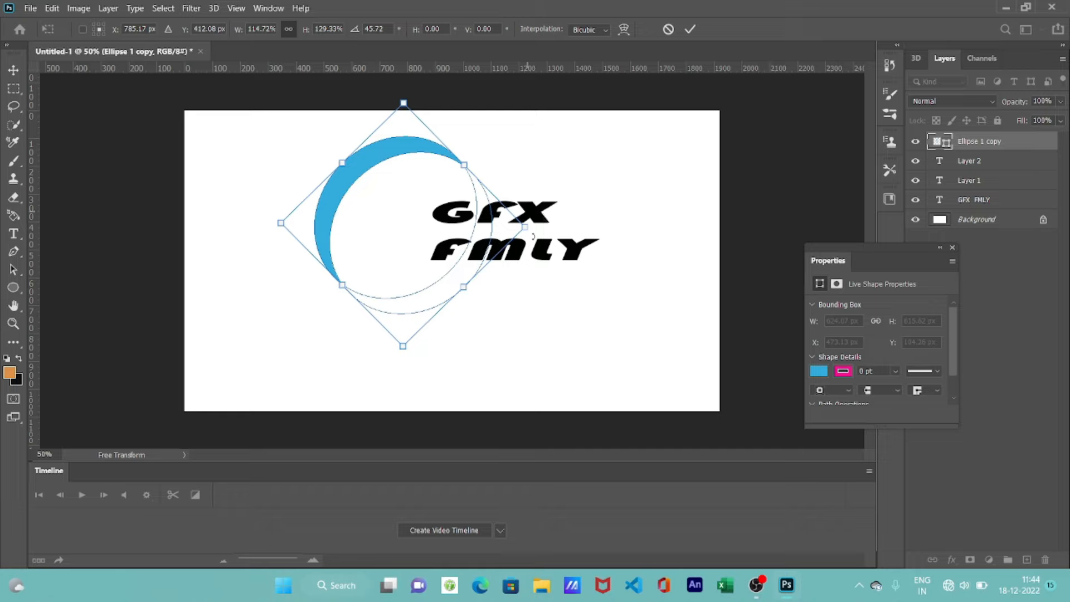
drag(360, 163, 394, 205)
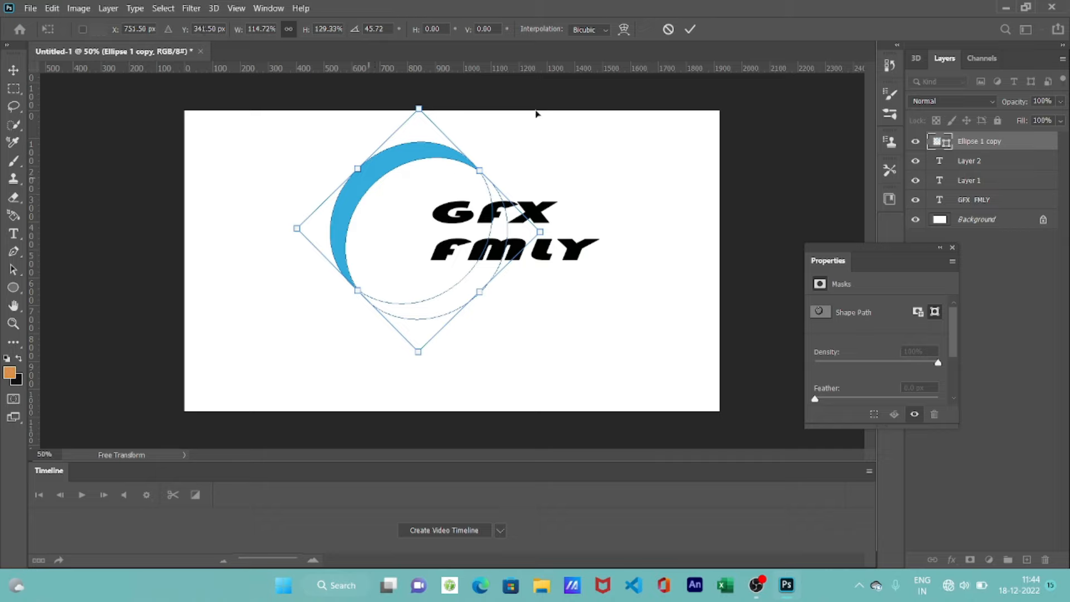
click(690, 29)
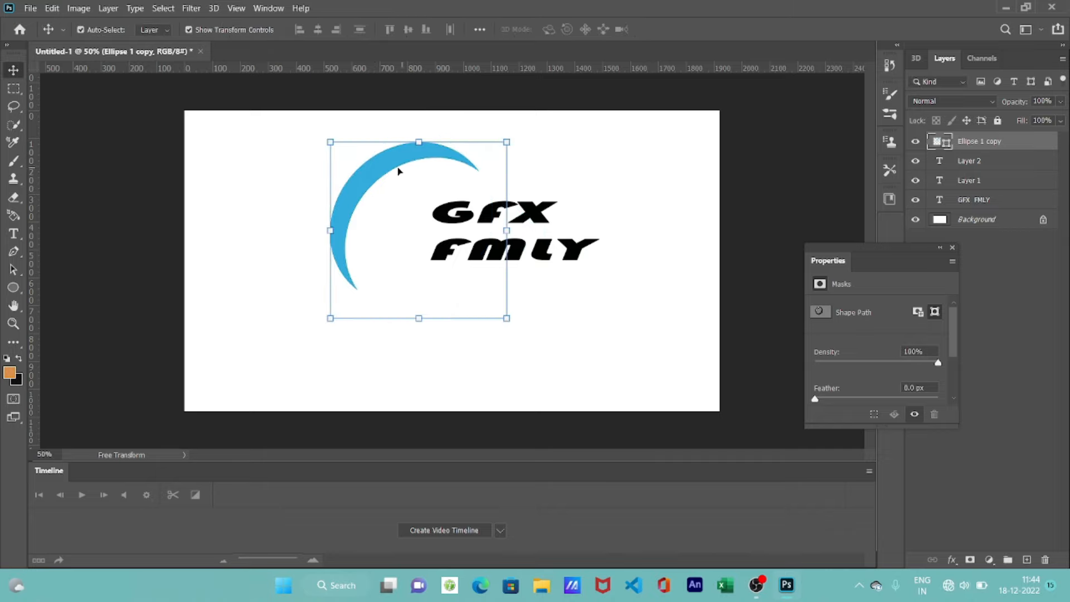
- Duplicate the crescent, rotate the copy about 72° counterclockwise and nest the two crescents around the left side of the text
drag(387, 172, 419, 211)
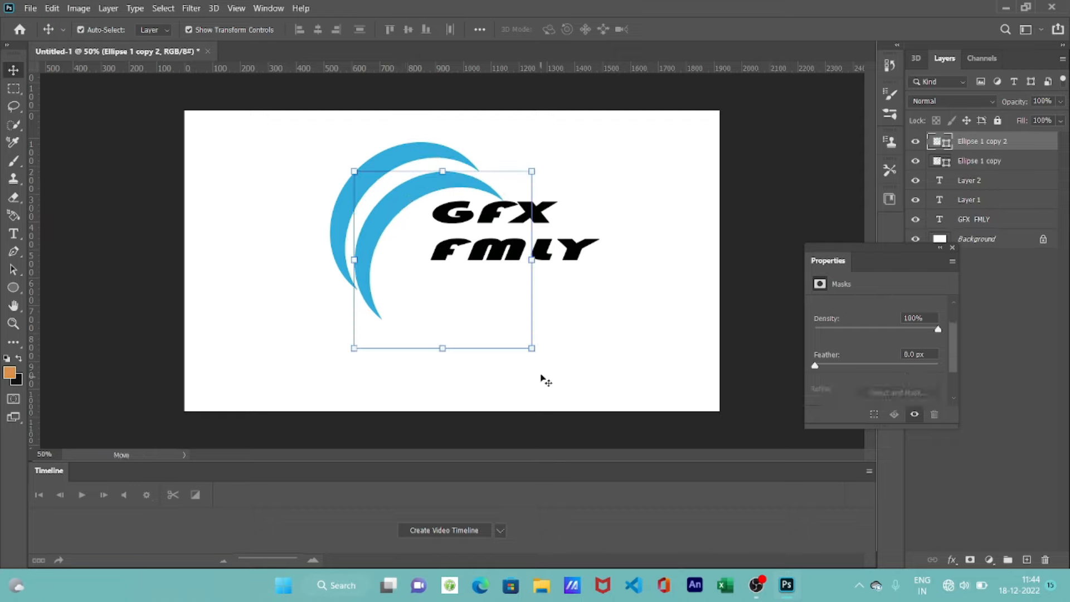
drag(540, 351, 617, 163)
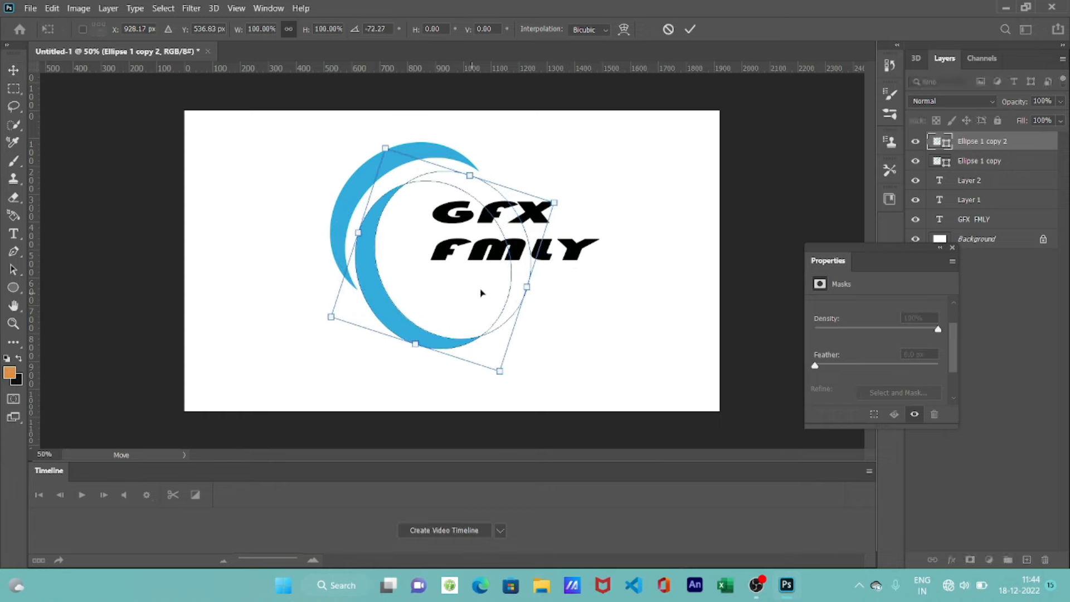
drag(499, 219, 507, 191)
drag(379, 172, 376, 169)
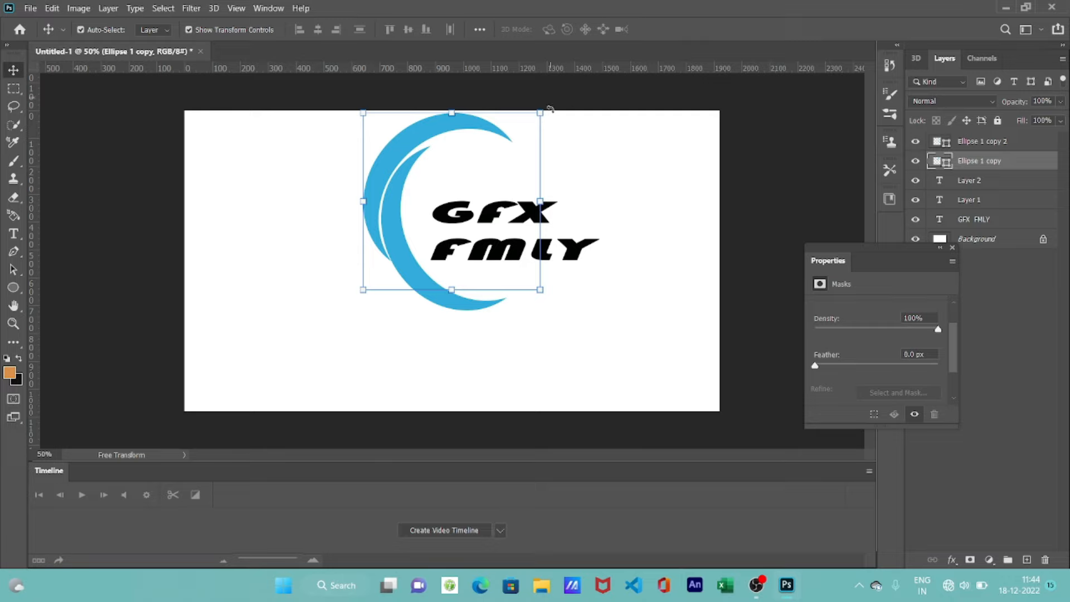
- Rotate the upper and lower crescents until they interlock into an open ring around the text
drag(550, 110, 621, 163)
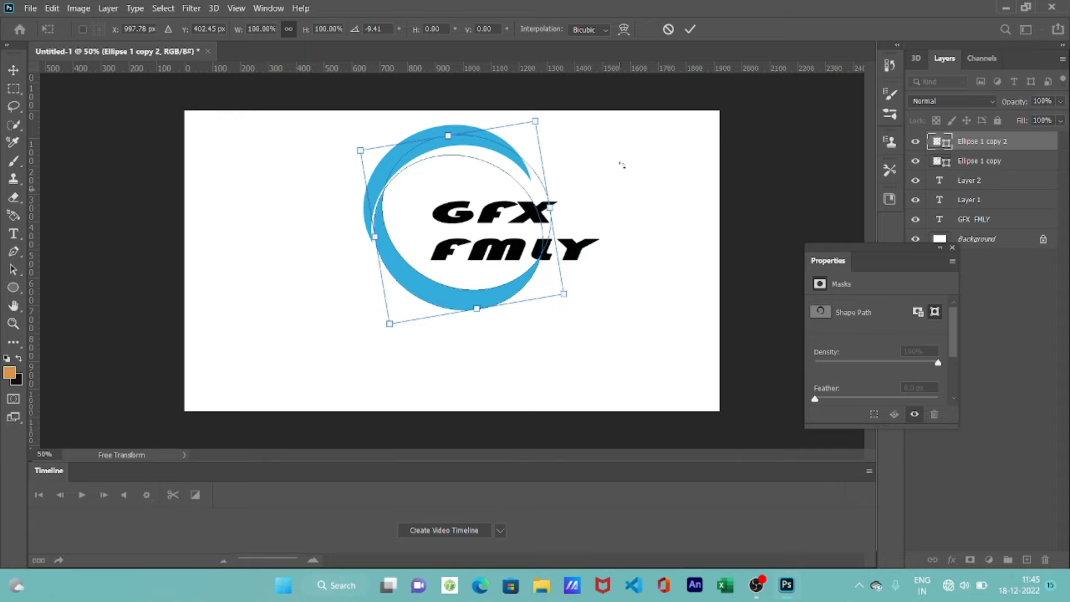
click(691, 29)
click(641, 337)
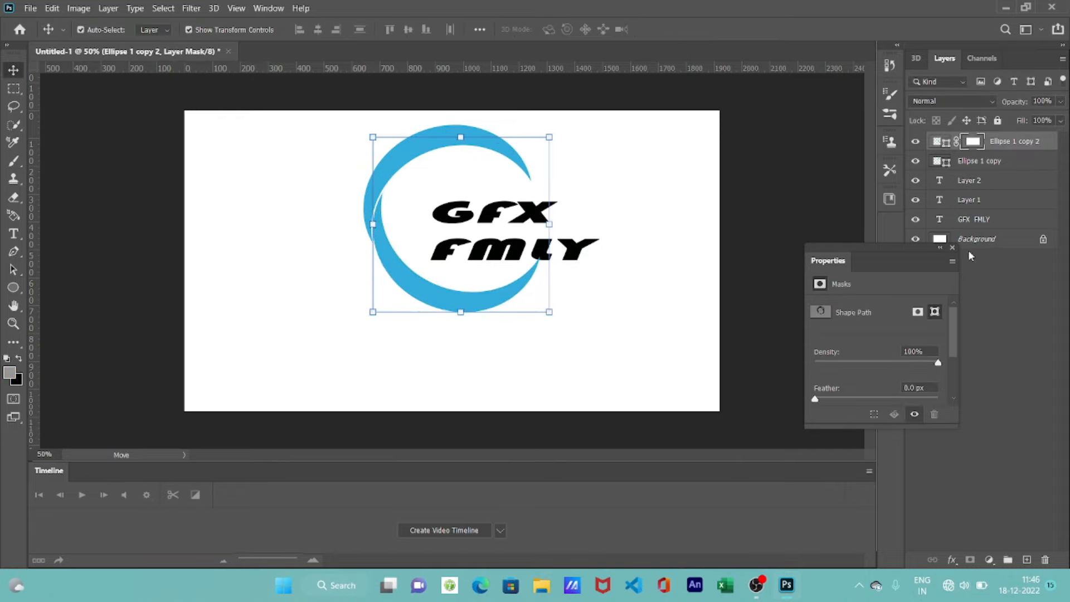
click(794, 175)
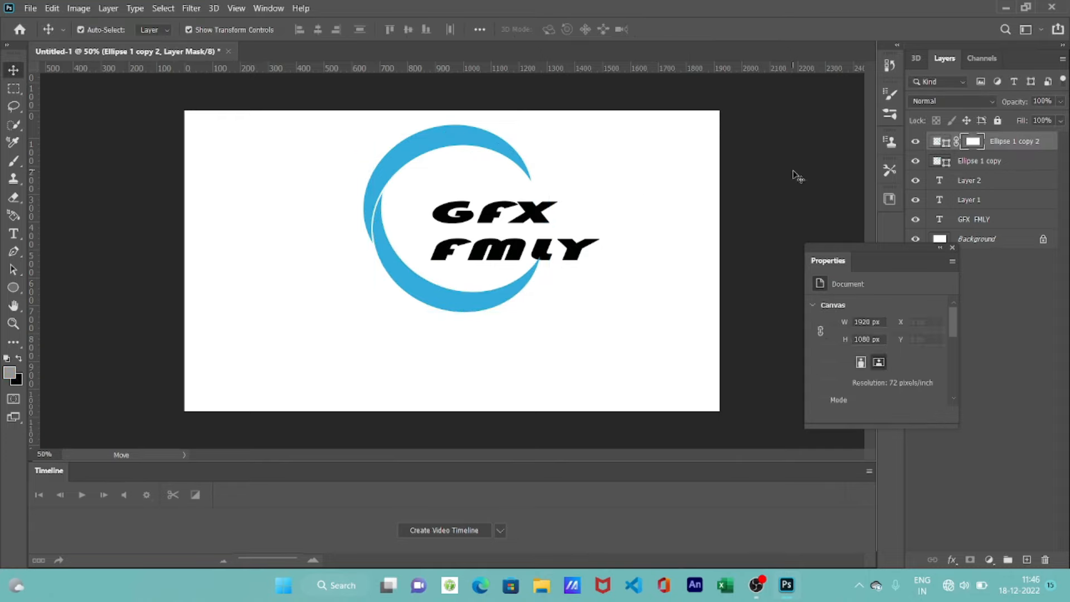
click(467, 279)
click(628, 246)
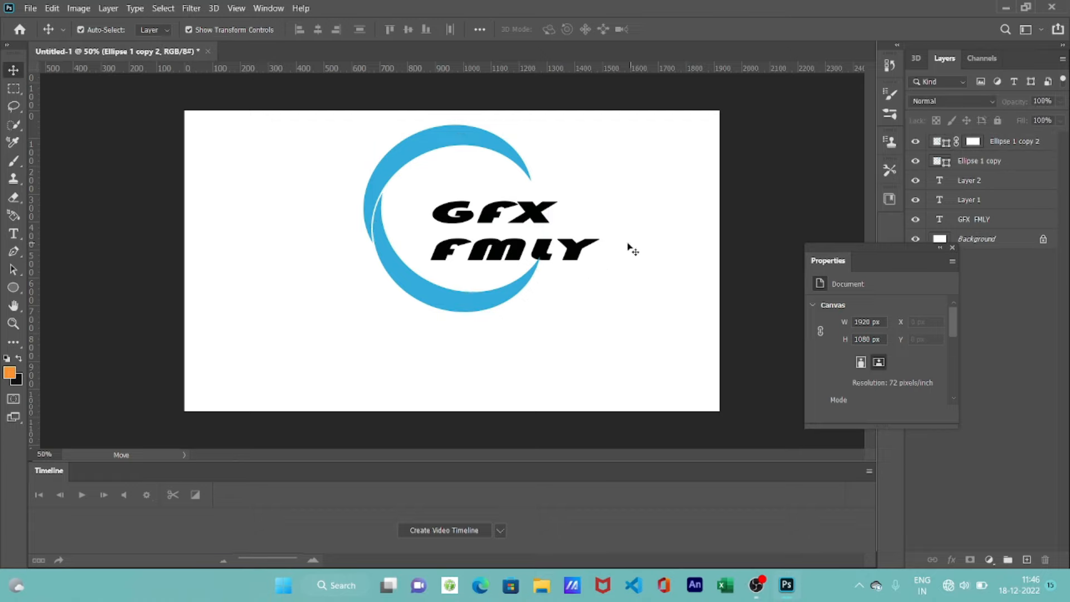
- Change the colour of the GFX FMLY text to a light turquoise
click(543, 240)
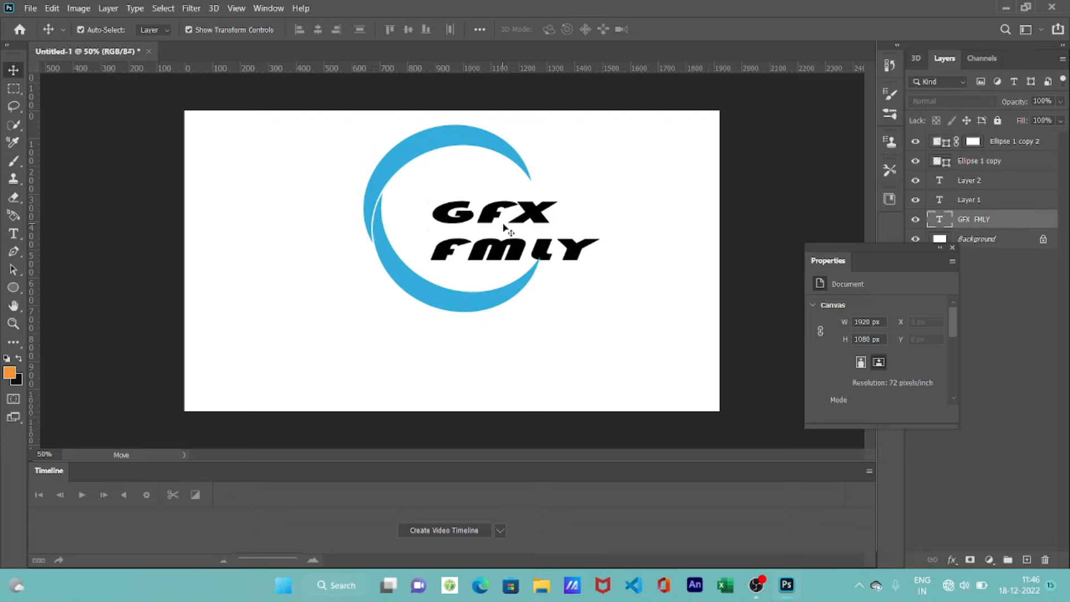
double_click(583, 244)
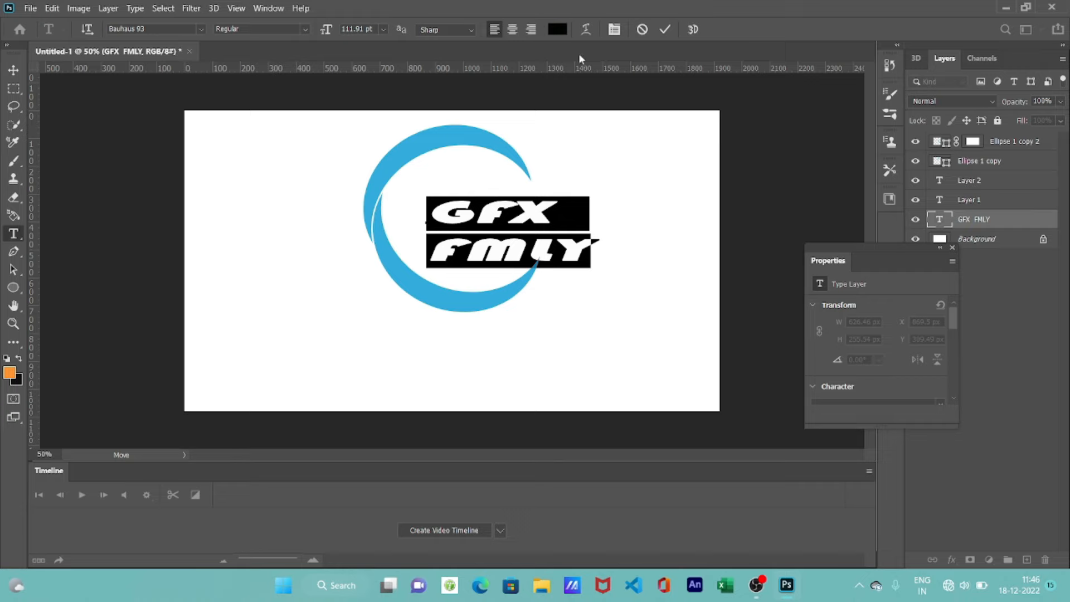
click(558, 30)
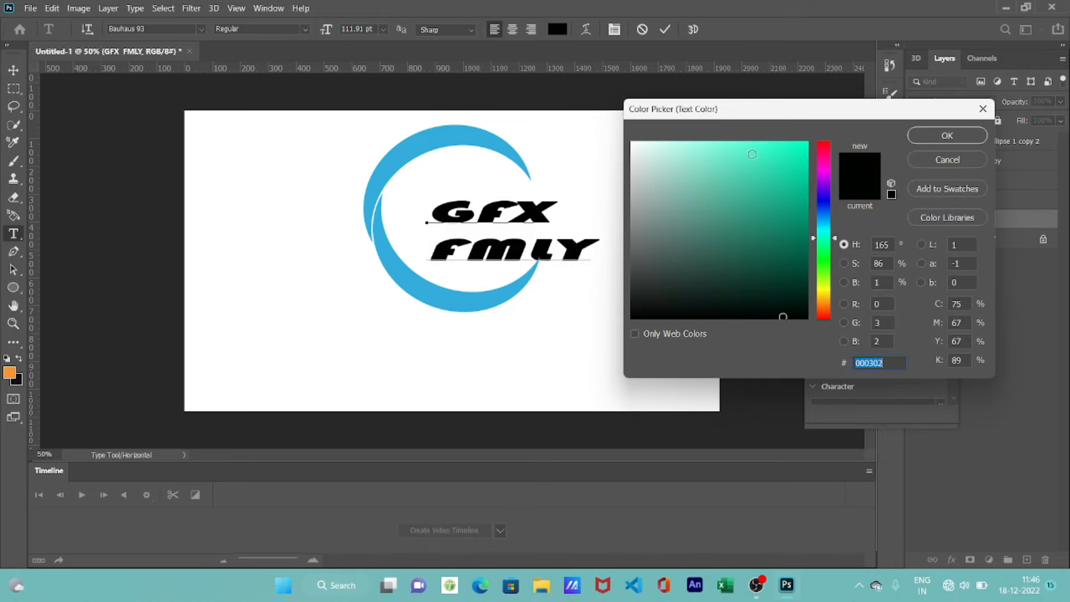
click(730, 152)
click(739, 149)
click(933, 143)
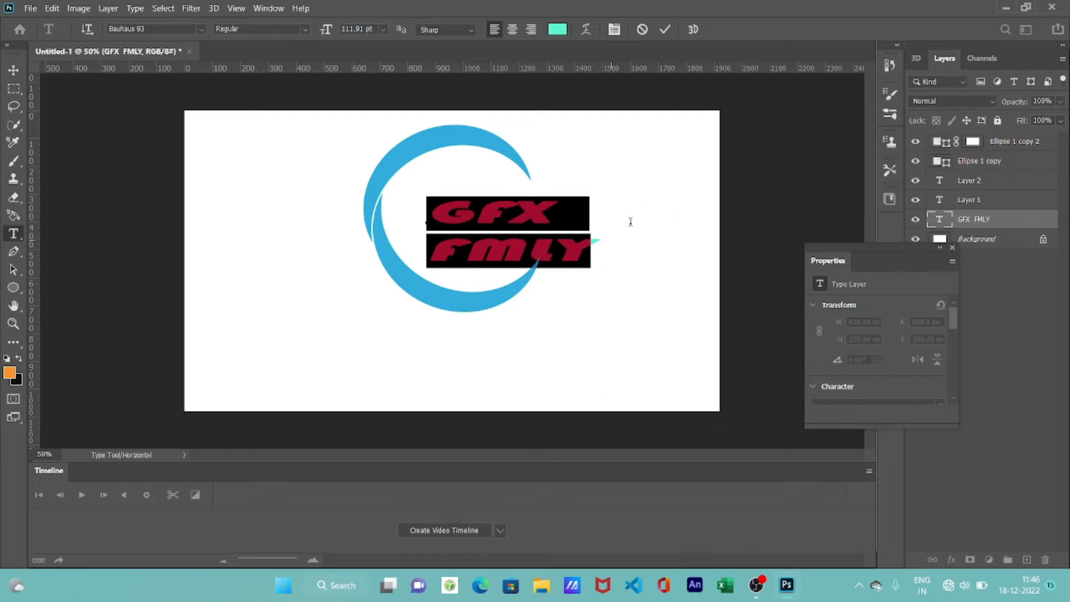
click(665, 29)
- Select both crescents together with the GFX FMLY text, and open the file 3D Glass Logo Mockup Free Download.psd
key(v)
drag(665, 220, 428, 196)
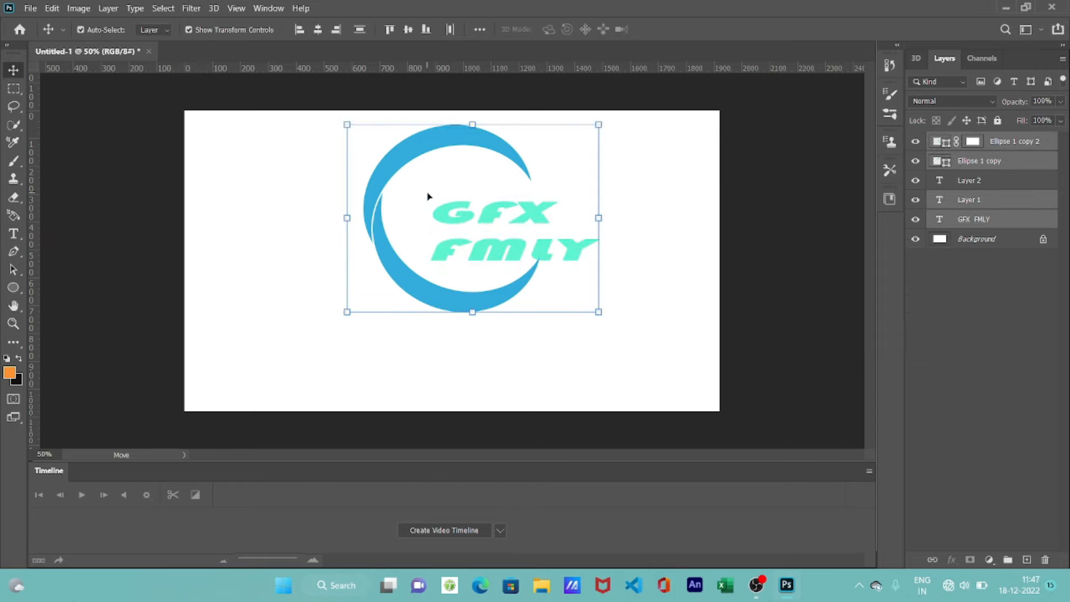
click(33, 8)
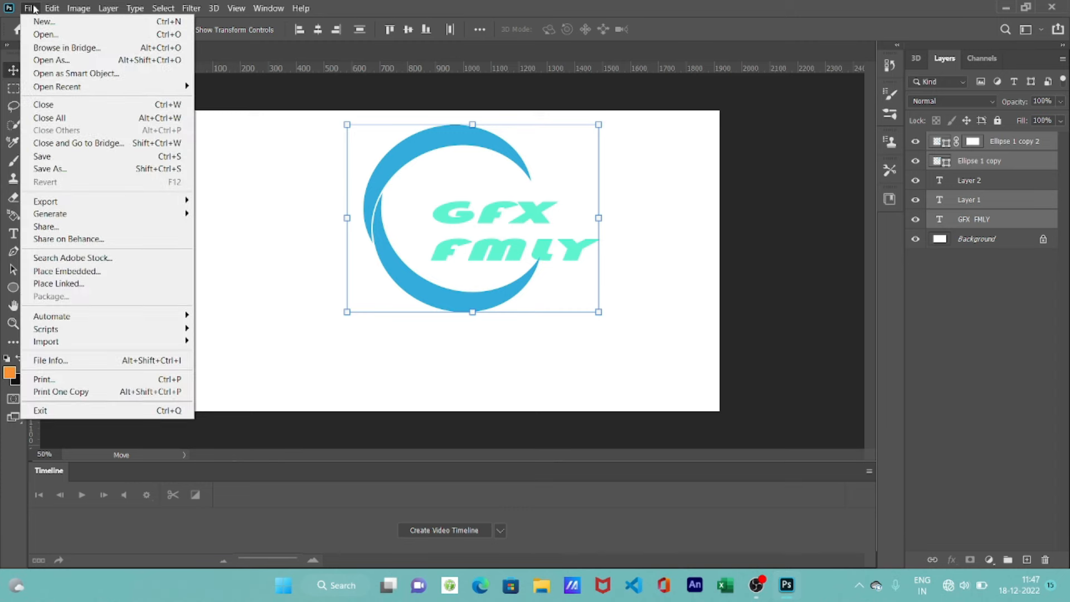
click(45, 34)
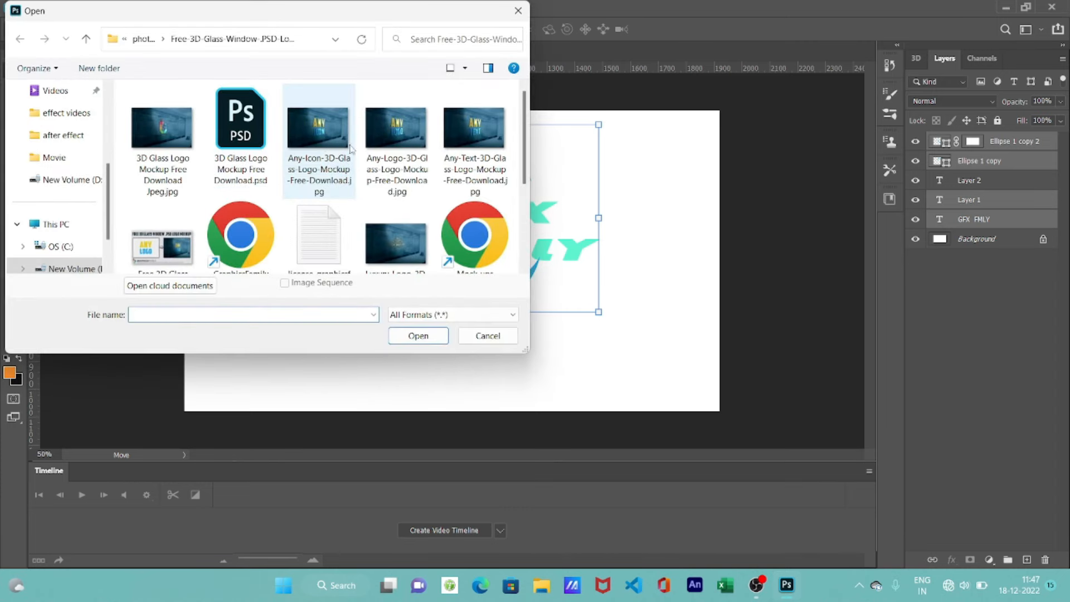
click(243, 140)
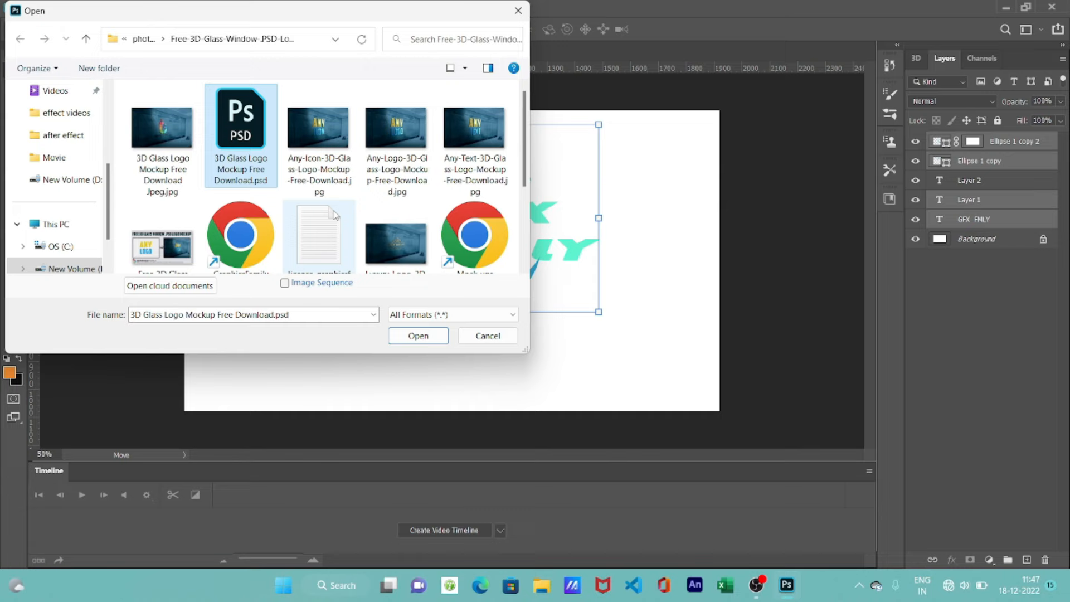
click(411, 337)
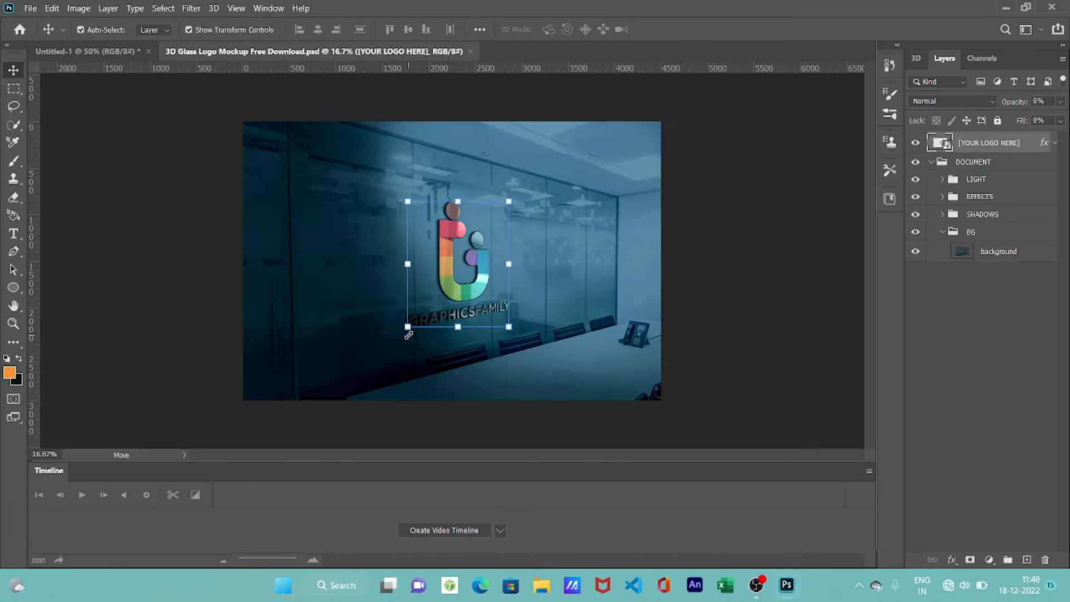
- Open the [YOUR LOGO HERE] smart object's contents, leaving missing fonts unresolved, and delete the GraphicsFamily.com Mockup logo layer
double_click(948, 145)
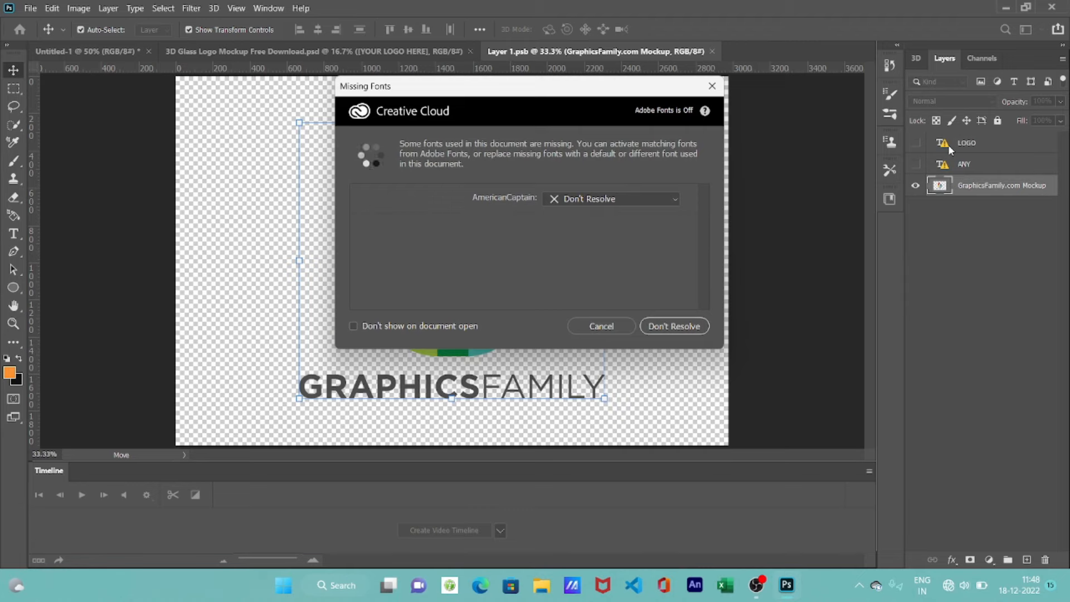
click(612, 328)
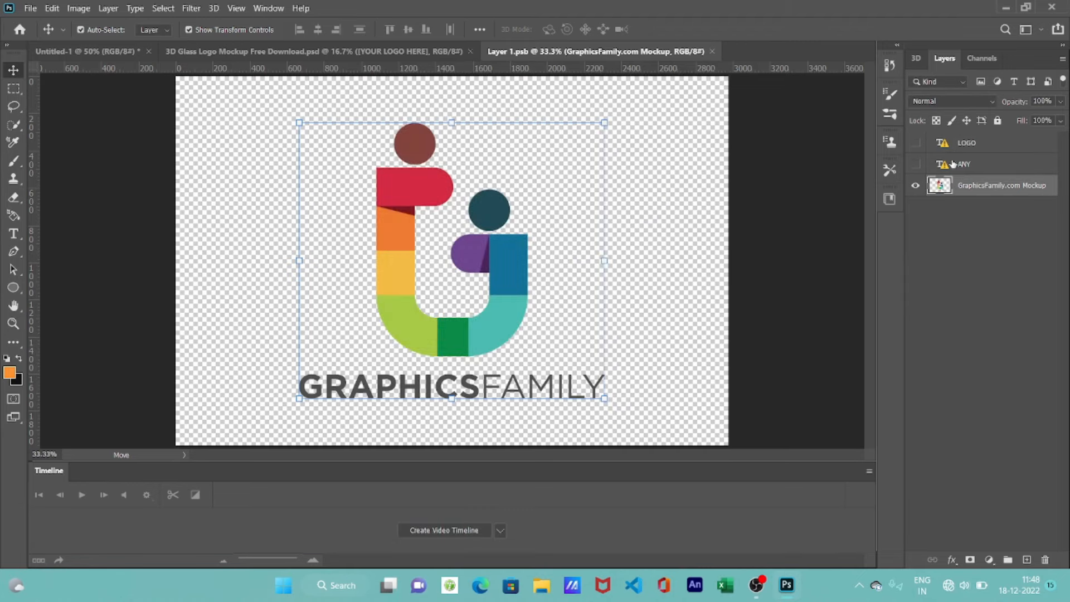
click(961, 162)
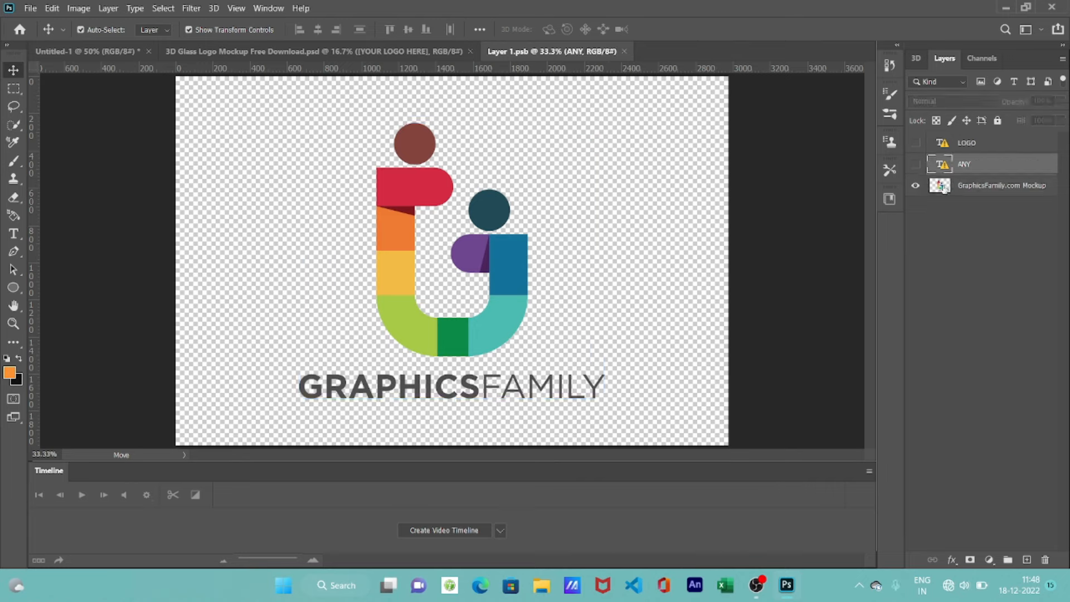
click(438, 301)
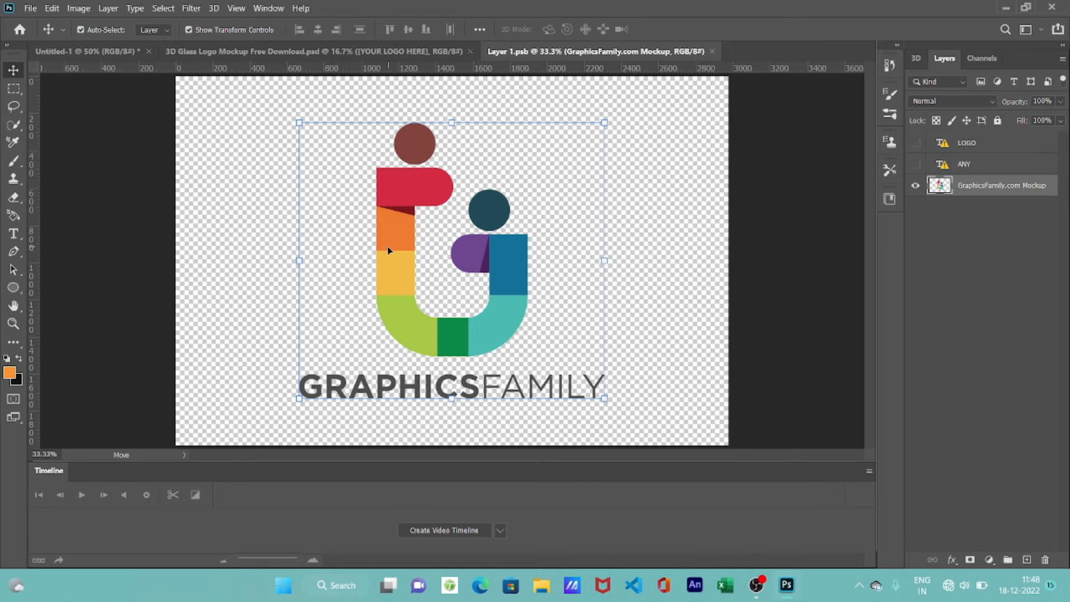
key(Delete)
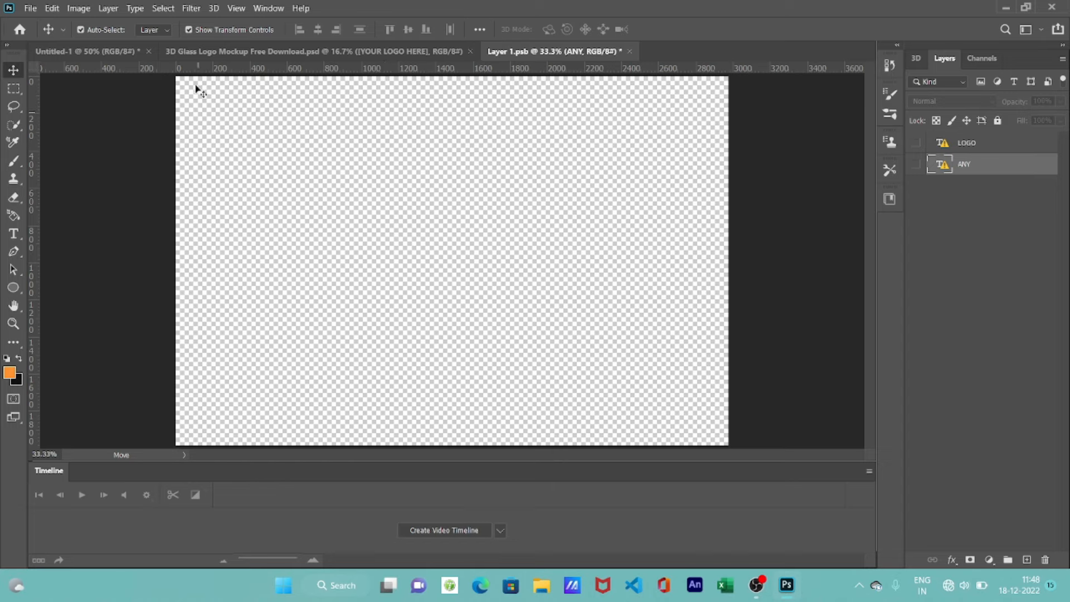
- Copy the selected crescents and GFX FMLY text from Untitled-1 into the centre of Layer 1.psb and save the smart object
click(82, 51)
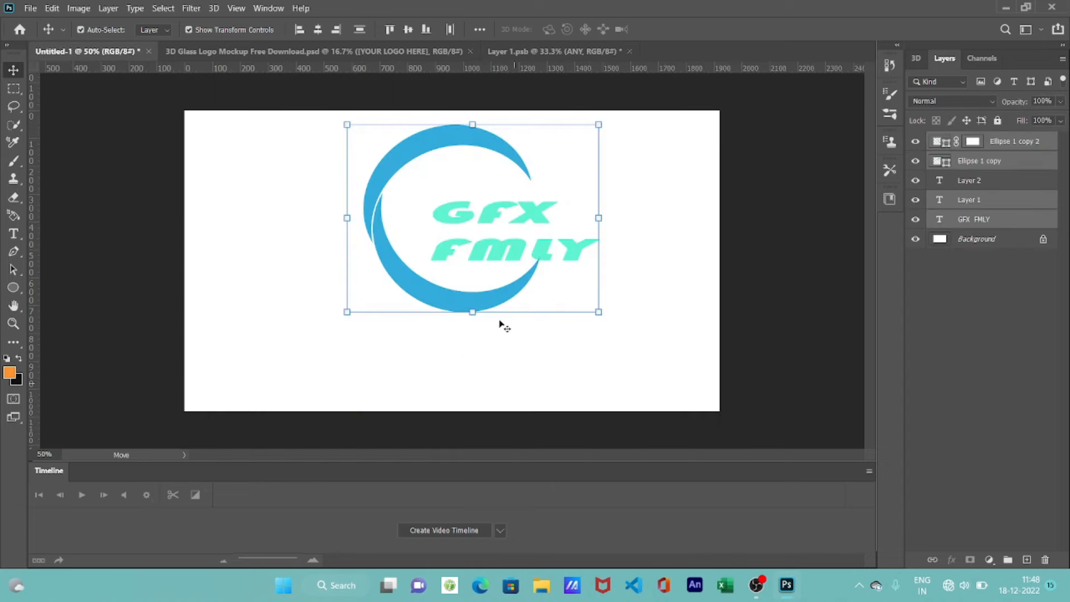
drag(478, 246, 428, 274)
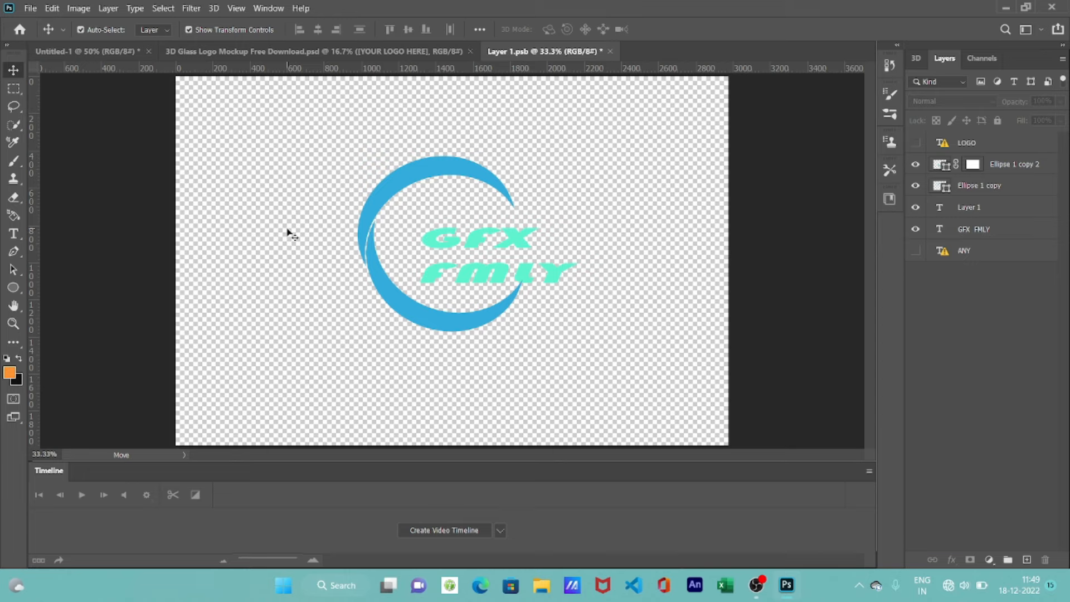
key(ctrl+s)
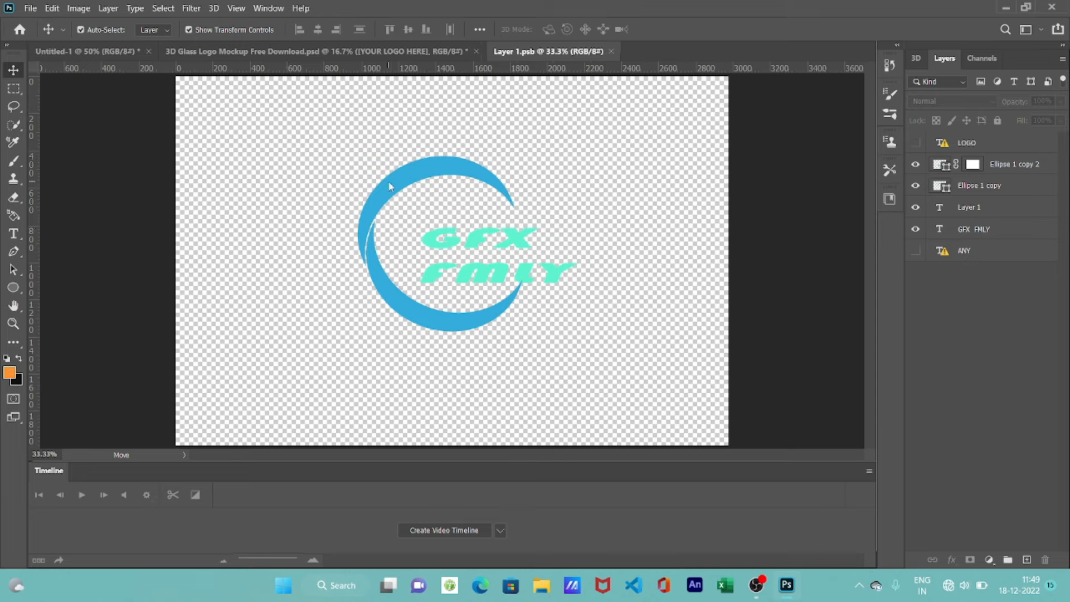
- Return to the 3D Glass Logo Mockup document and examine the GFX FMLY logo on the glass wall up close
click(278, 53)
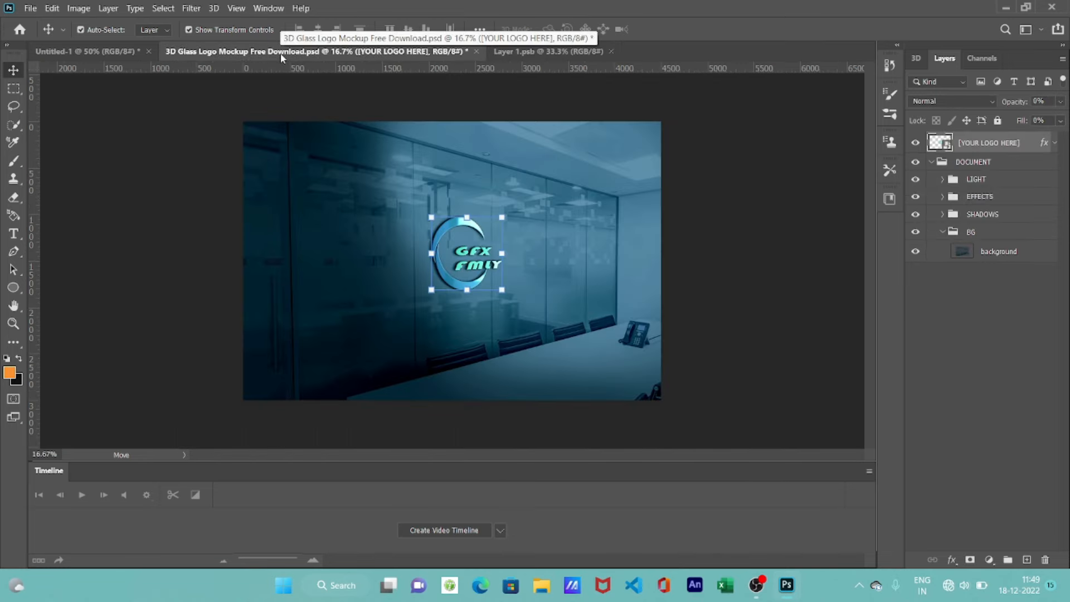
scroll(494, 261, up, 4)
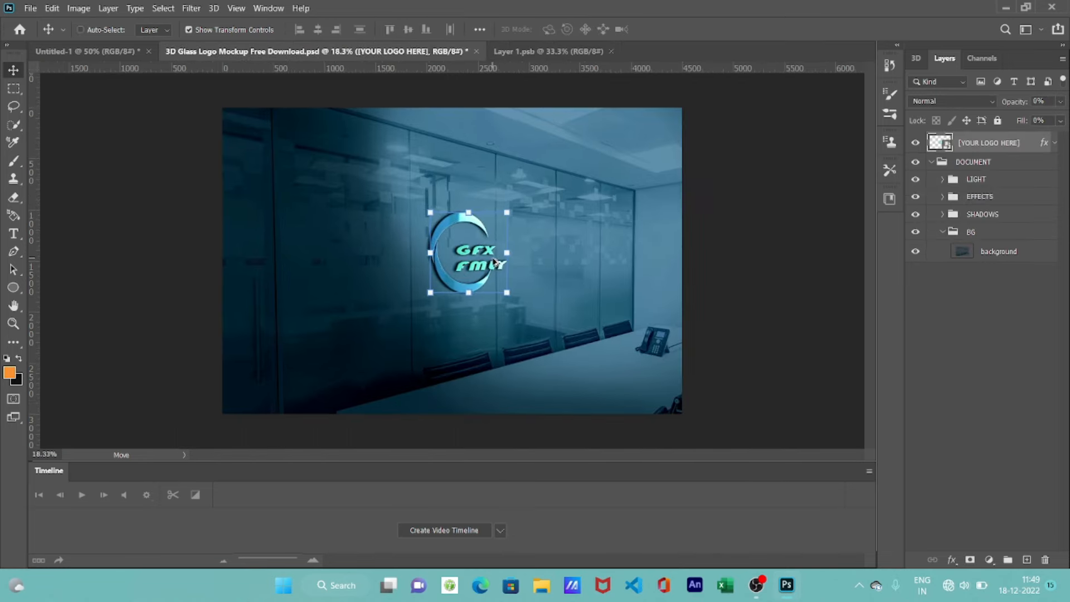
scroll(495, 261, up, 1)
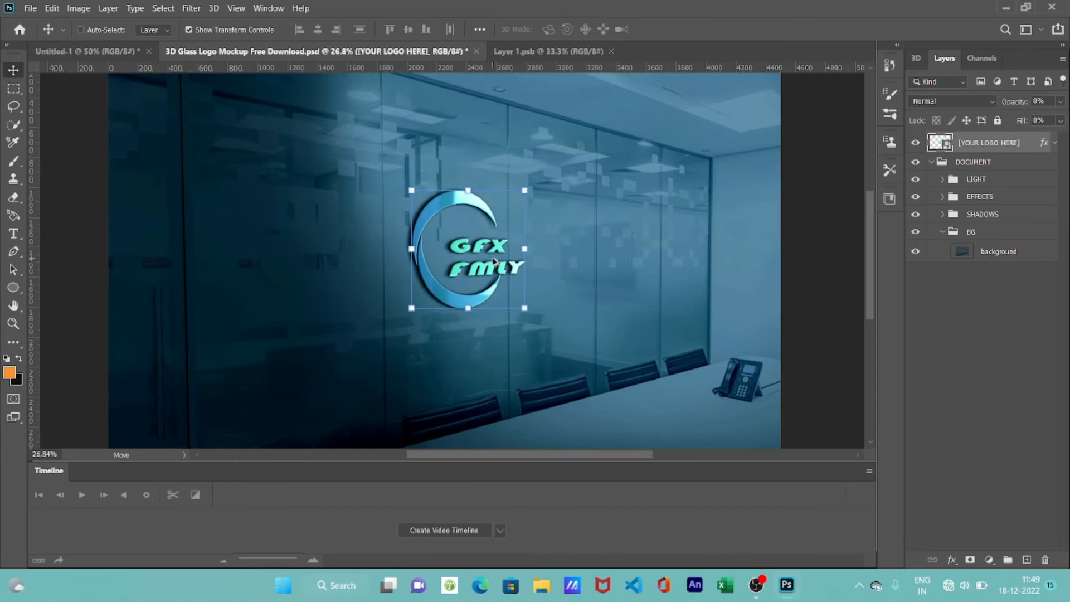